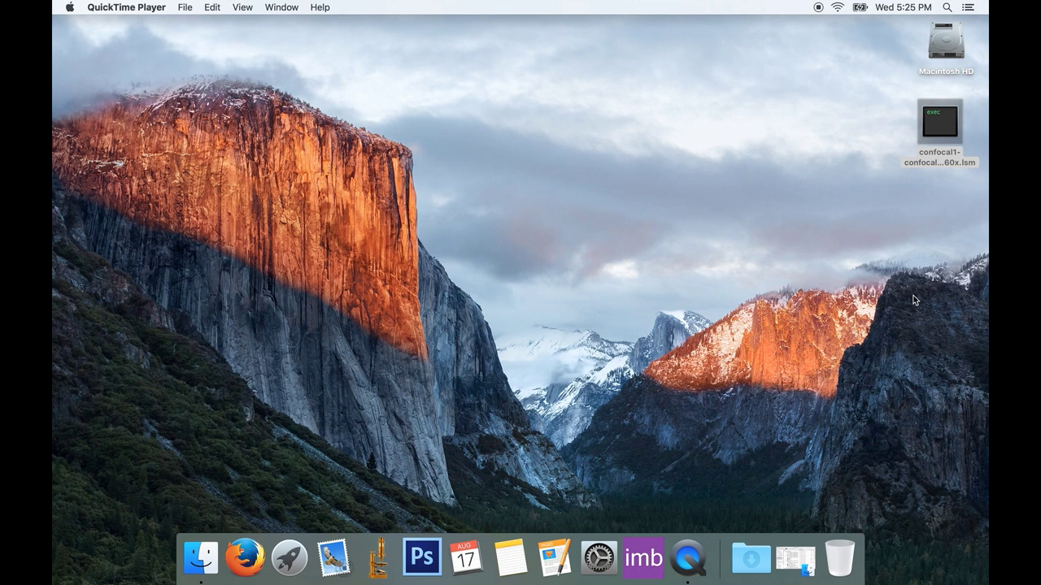
Open confocal1-confocal-bpae60x.lsm in Fiji/ImageJ, approving the Gatekeeper launch prompt.
left_click_drag(952, 115, 382, 556)
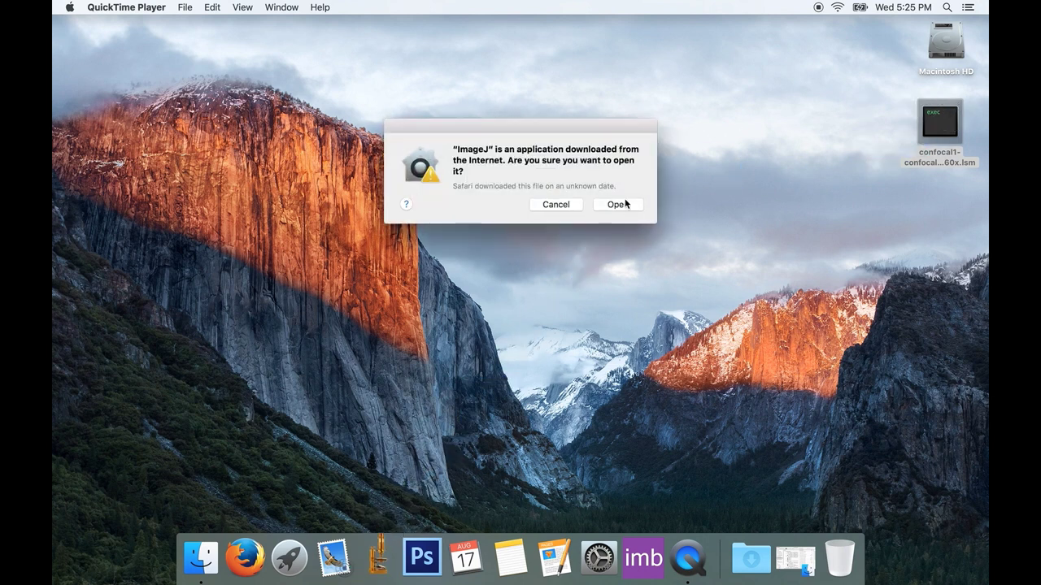
left_click(624, 205)
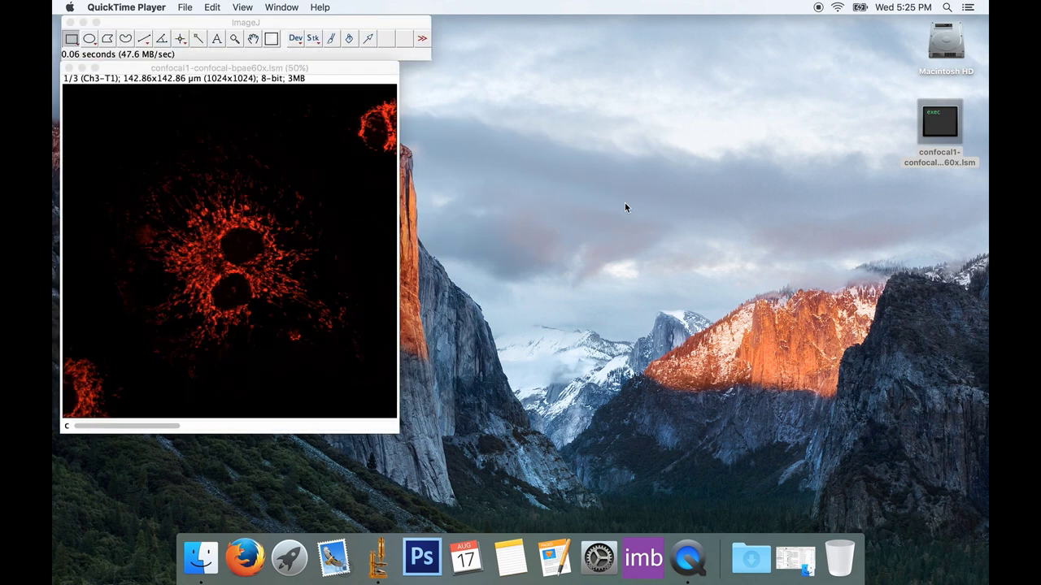
left_click(333, 24)
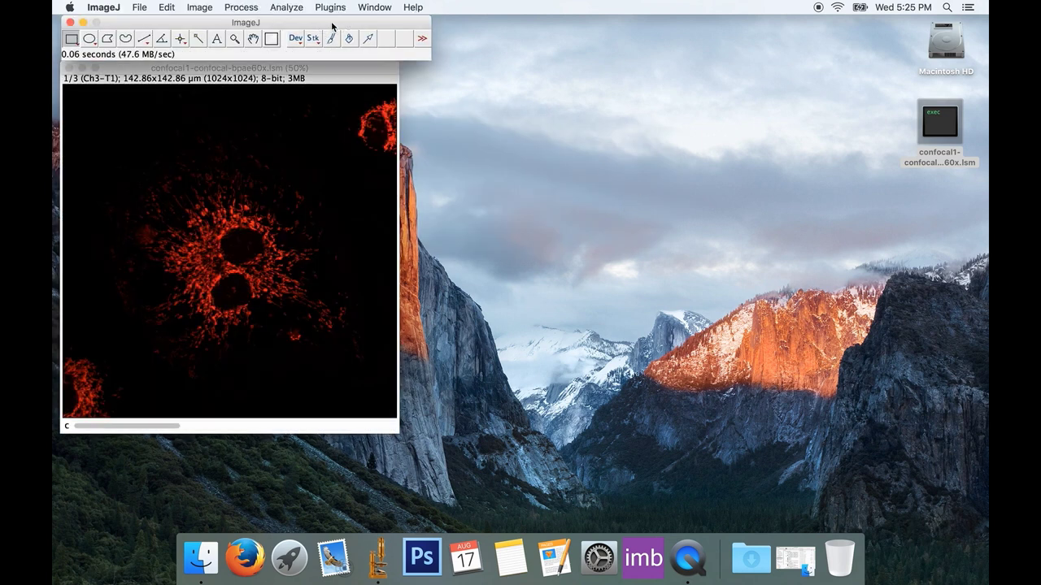
left_click(139, 8)
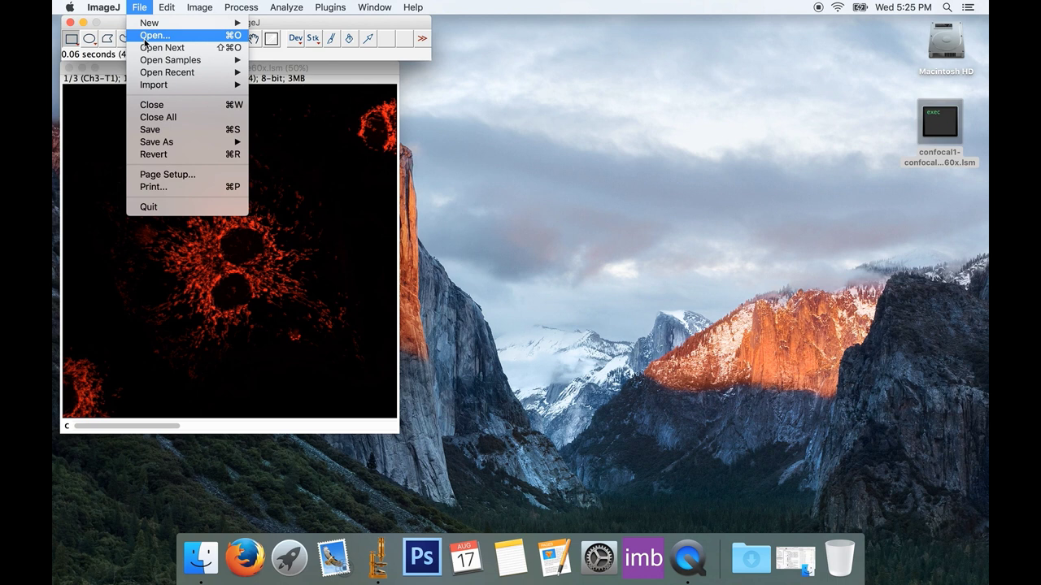
Move the channel slider past green channel 2 to show blue channel 3 of 3.
left_click(385, 78)
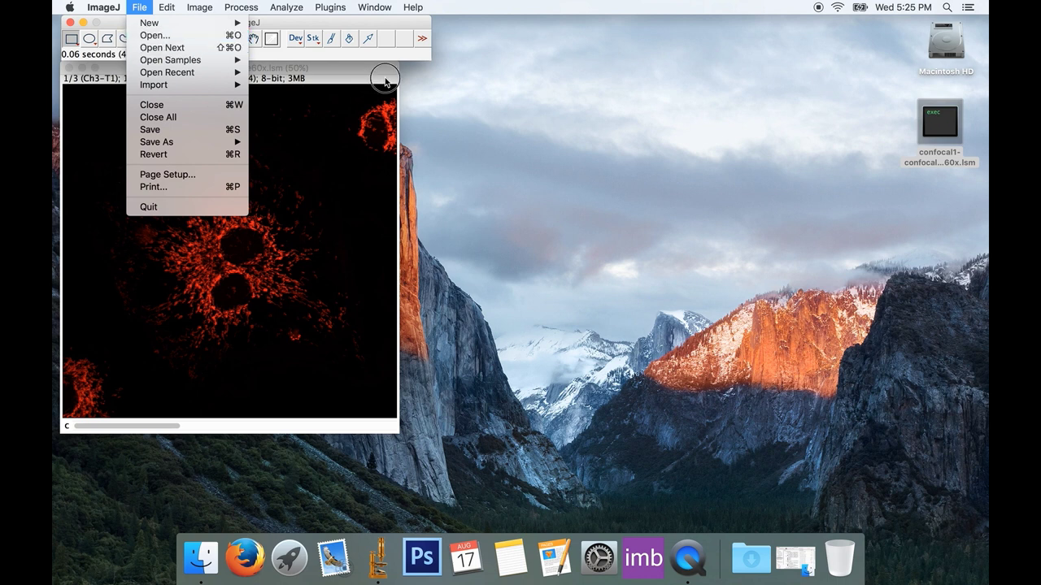
left_click(142, 429)
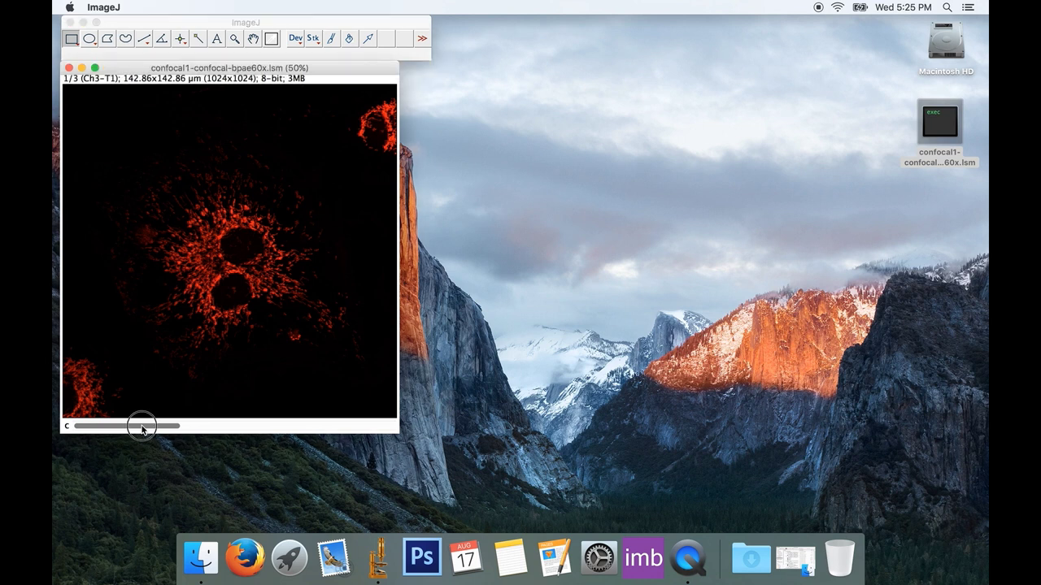
left_click_drag(140, 428, 419, 439)
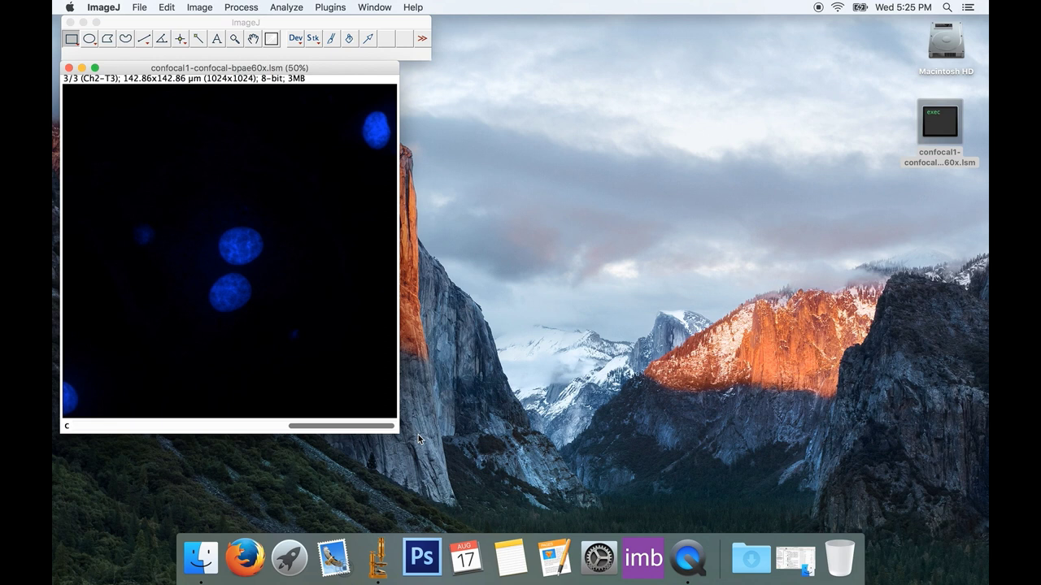
Split the confocal stack into separate C1, C2 and C3 channel images.
left_click(200, 8)
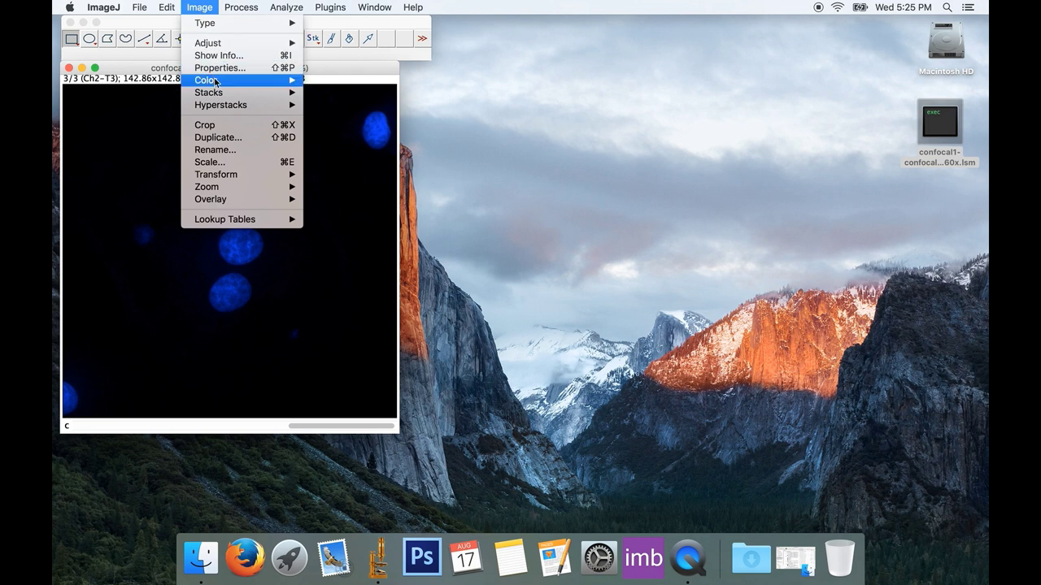
mouse_move(216, 83)
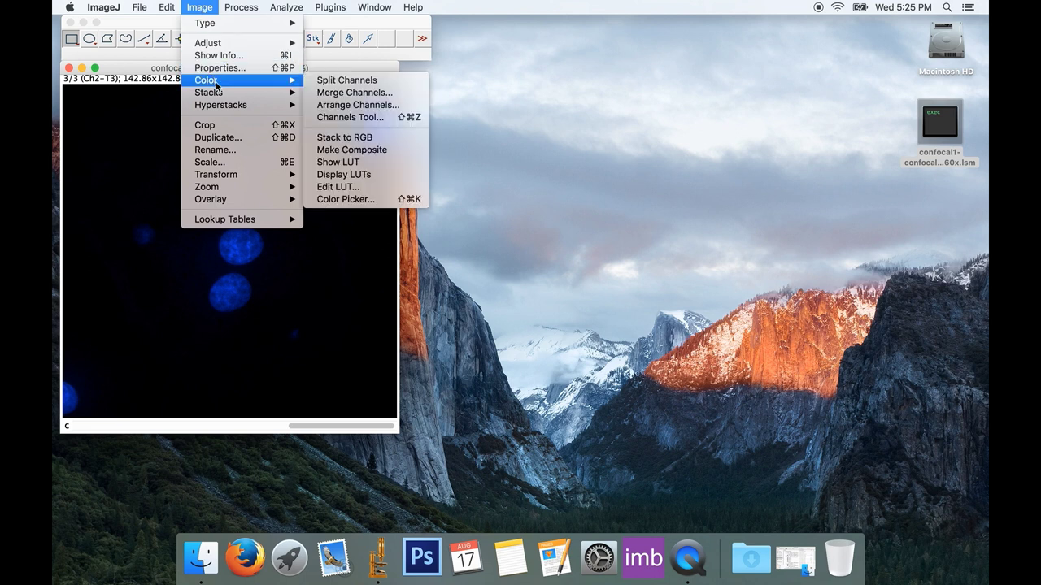
left_click(350, 80)
Drag the C3 and C2 windows aside so all three are visible, with C1 active.
left_click_drag(336, 97, 886, 84)
left_click_drag(322, 83, 576, 139)
left_click(203, 167)
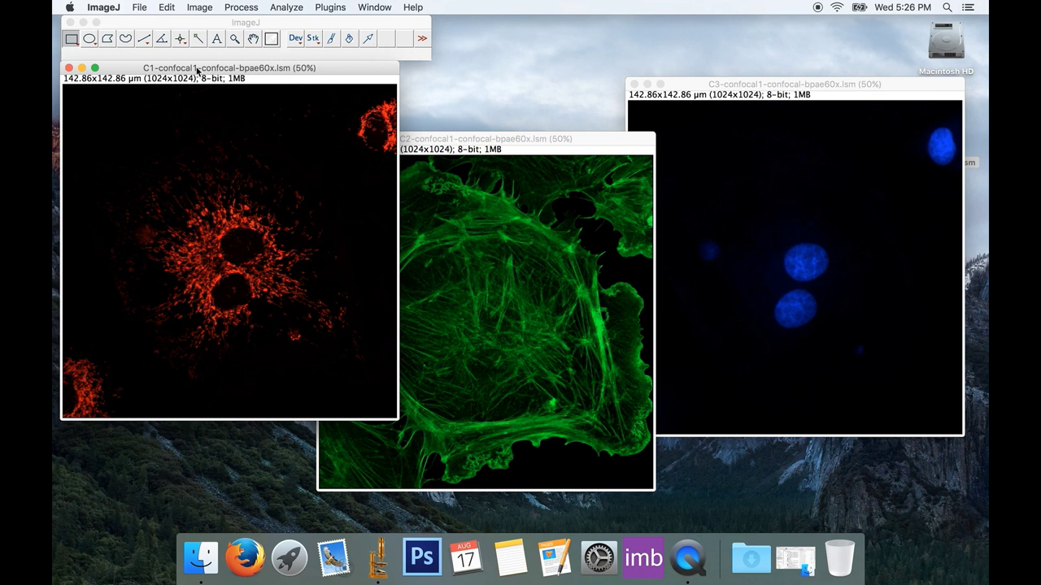
Convert C1, C2 and C3 each to grayscale 8-bit type.
left_click(198, 8)
mouse_move(201, 25)
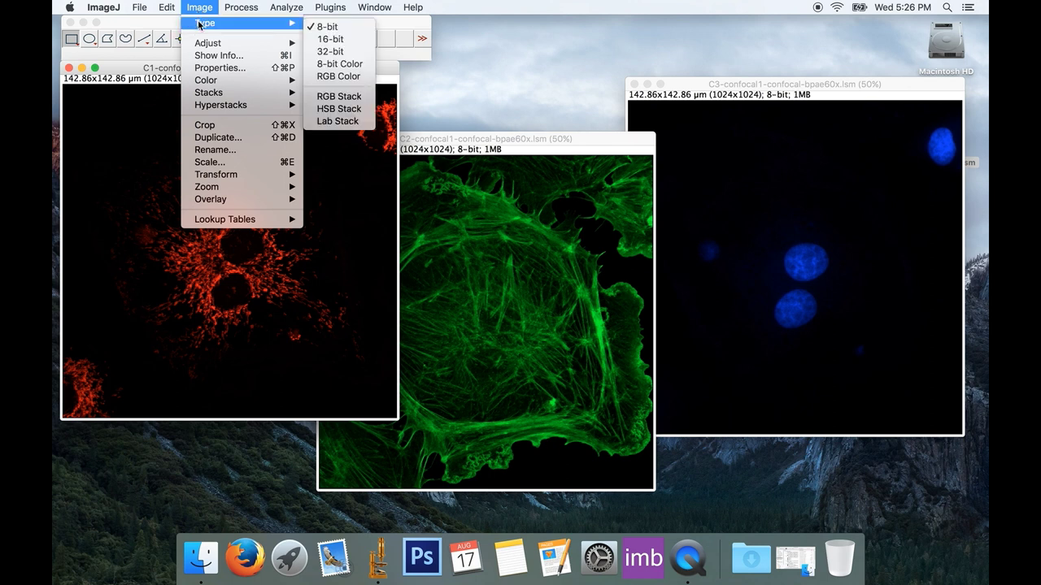
left_click(355, 31)
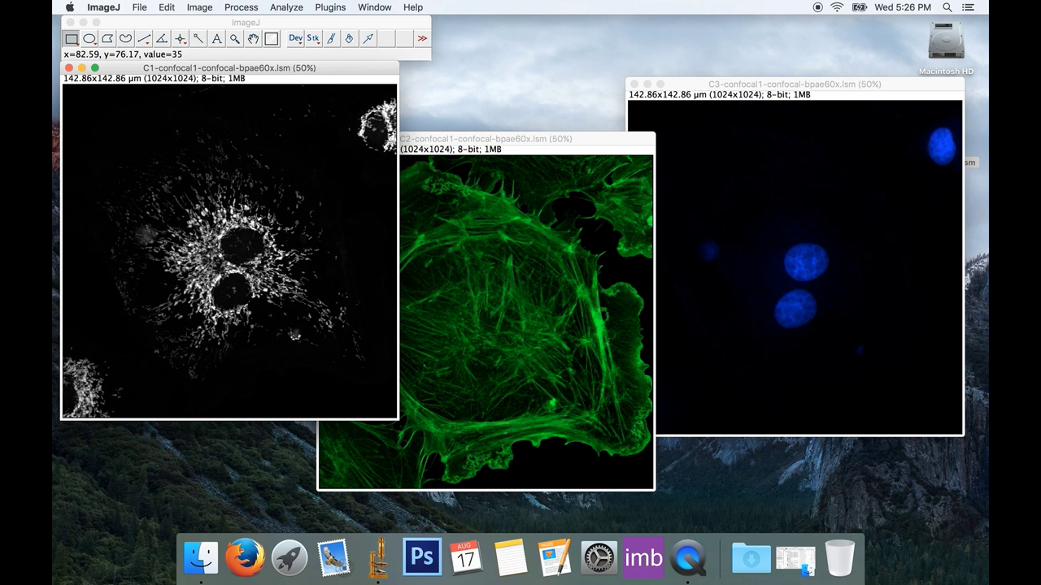
left_click(493, 142)
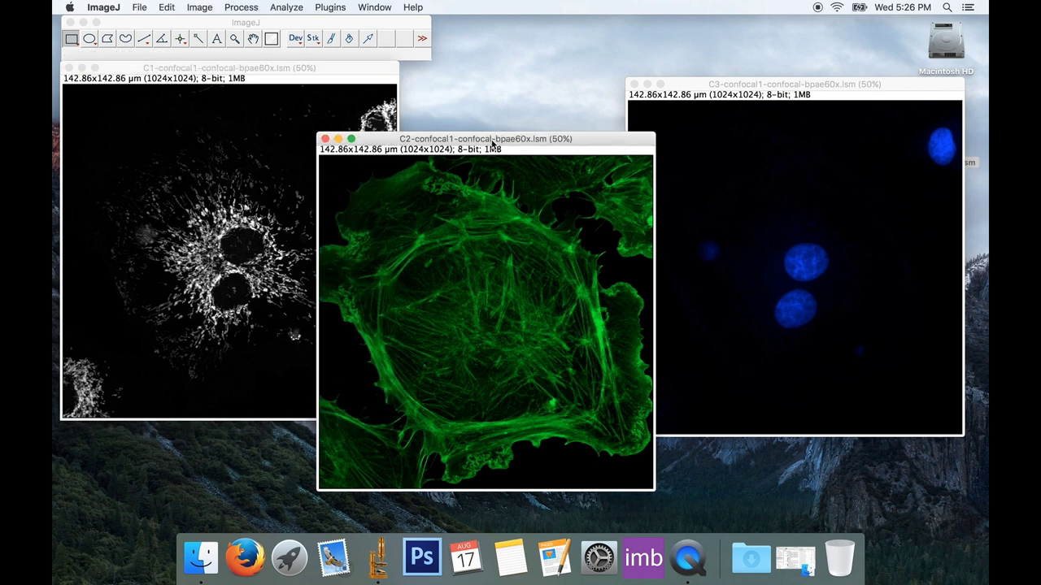
left_click(199, 8)
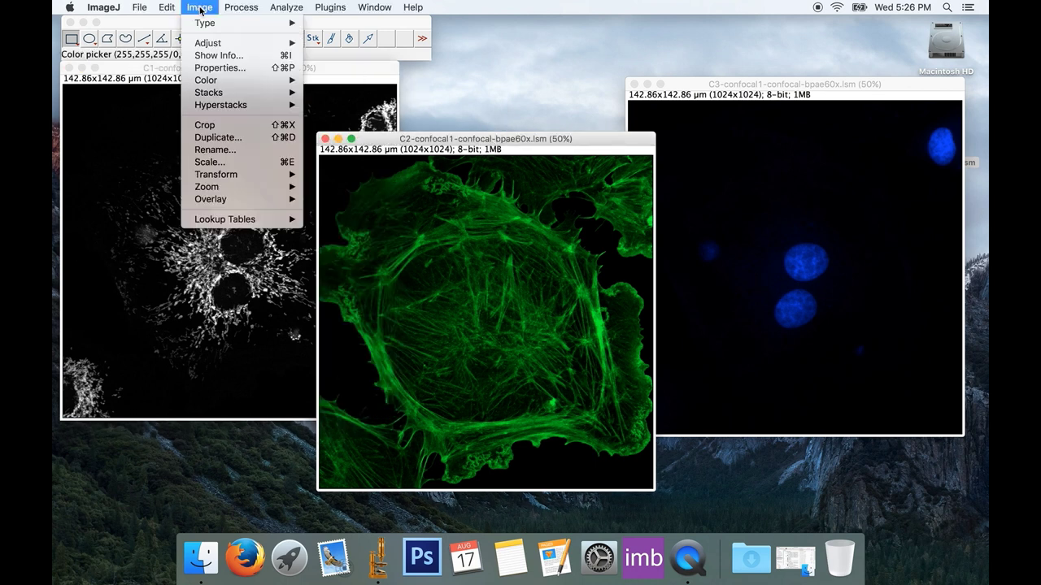
mouse_move(205, 23)
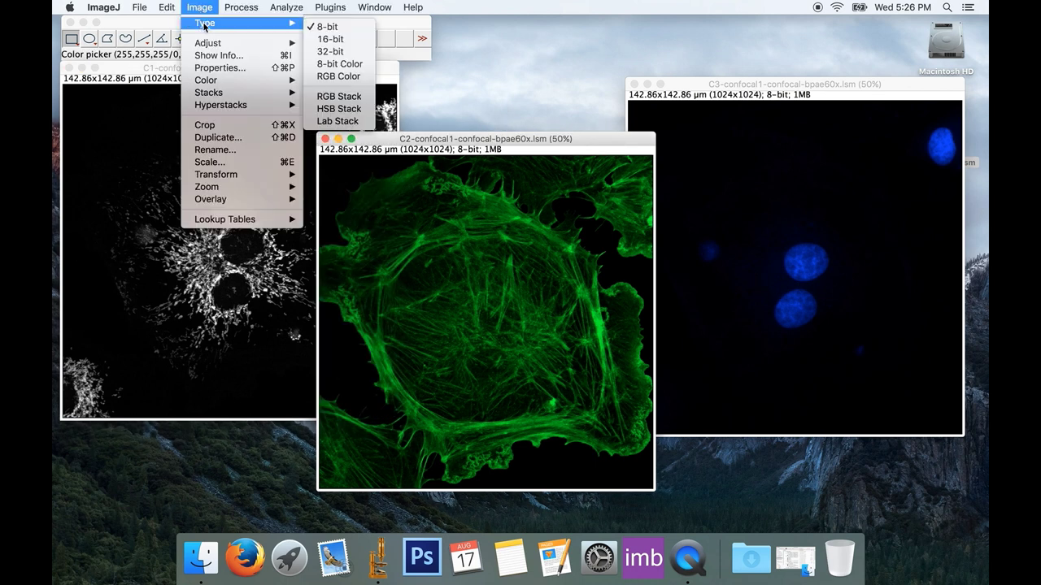
left_click(356, 29)
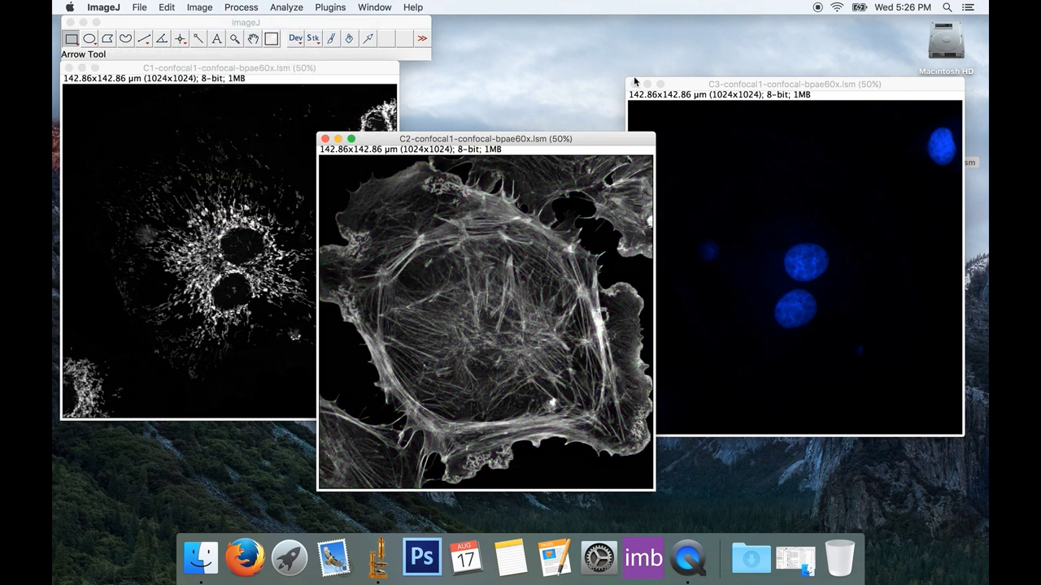
left_click(689, 86)
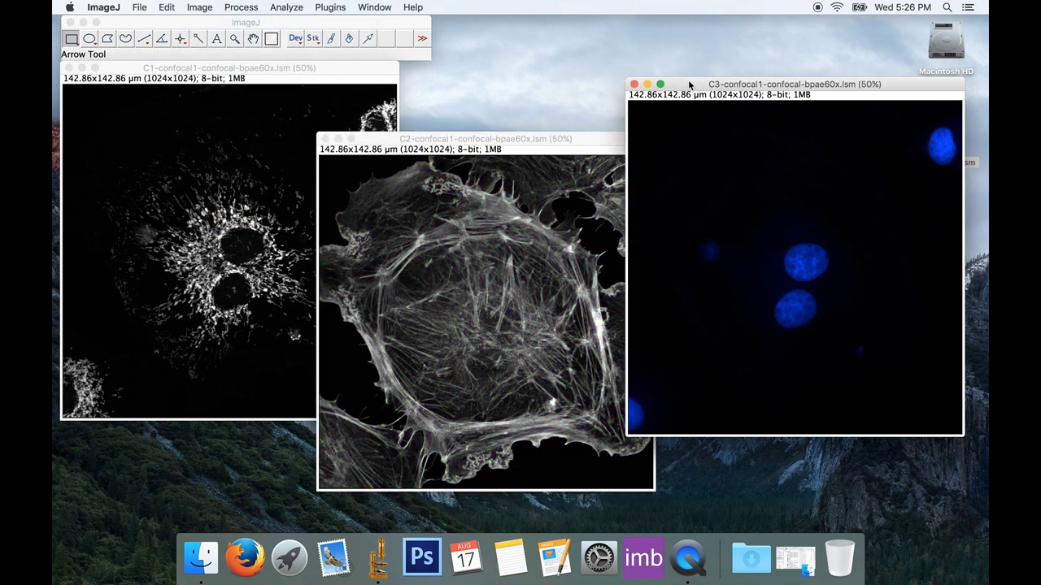
left_click(203, 7)
mouse_move(206, 23)
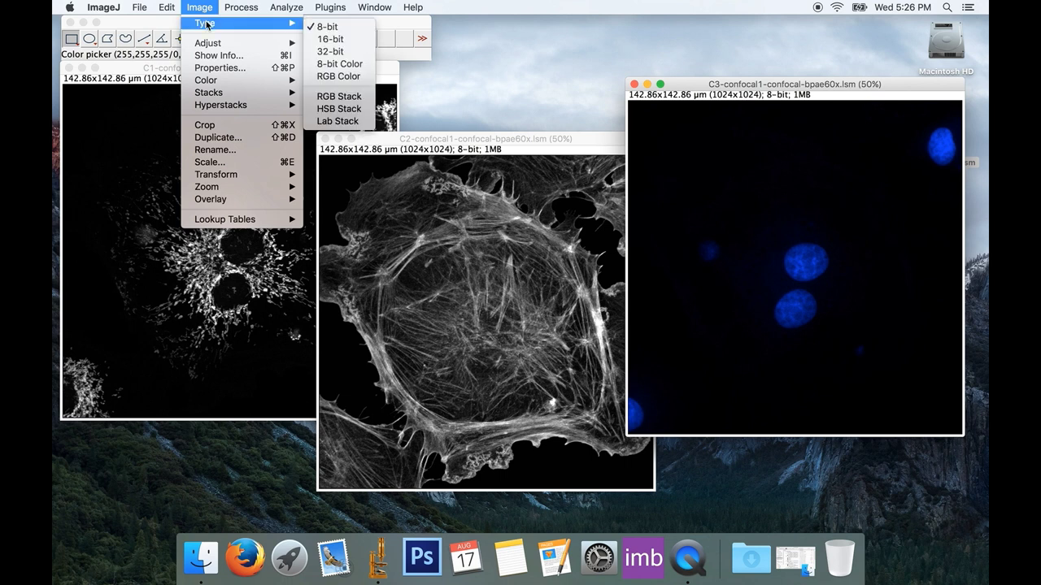
left_click(344, 27)
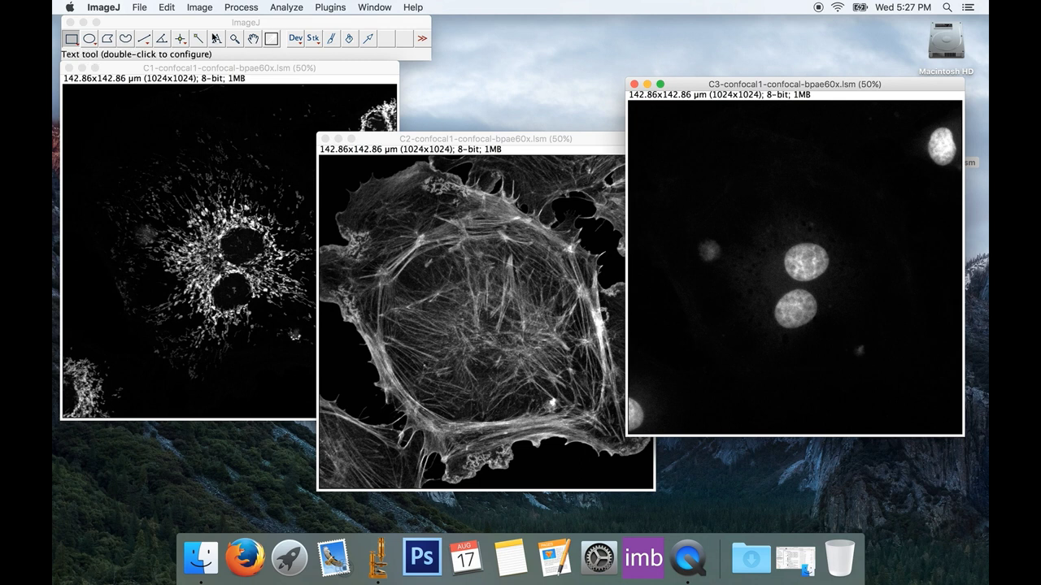
With the blue C3 image active, bring up the File menu.
left_click(139, 7)
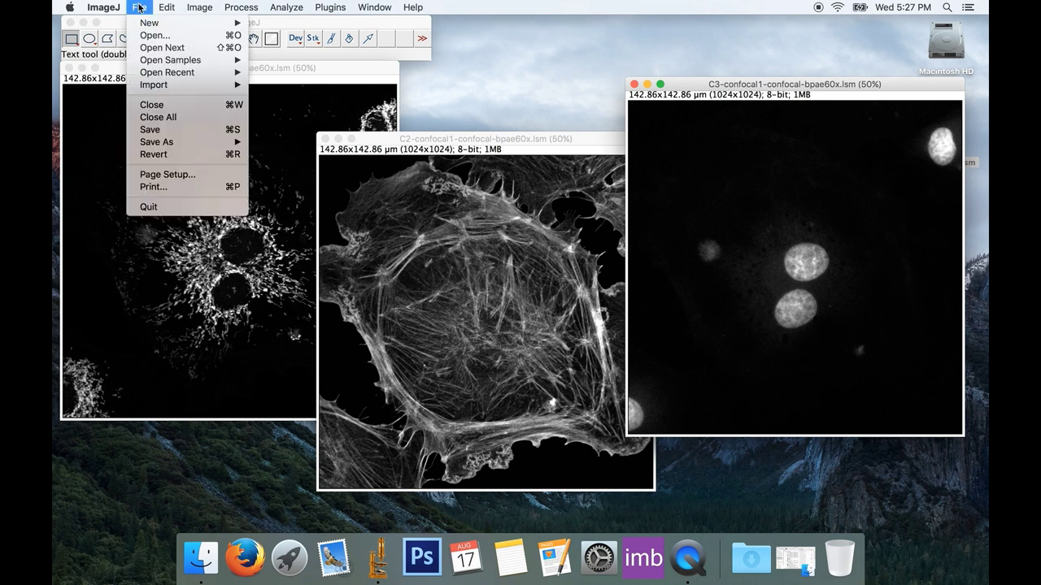
Save C3 to the Desktop as confocal1-confocal-bpae60x_blue.tif, removing the C3- prefix.
left_click(158, 130)
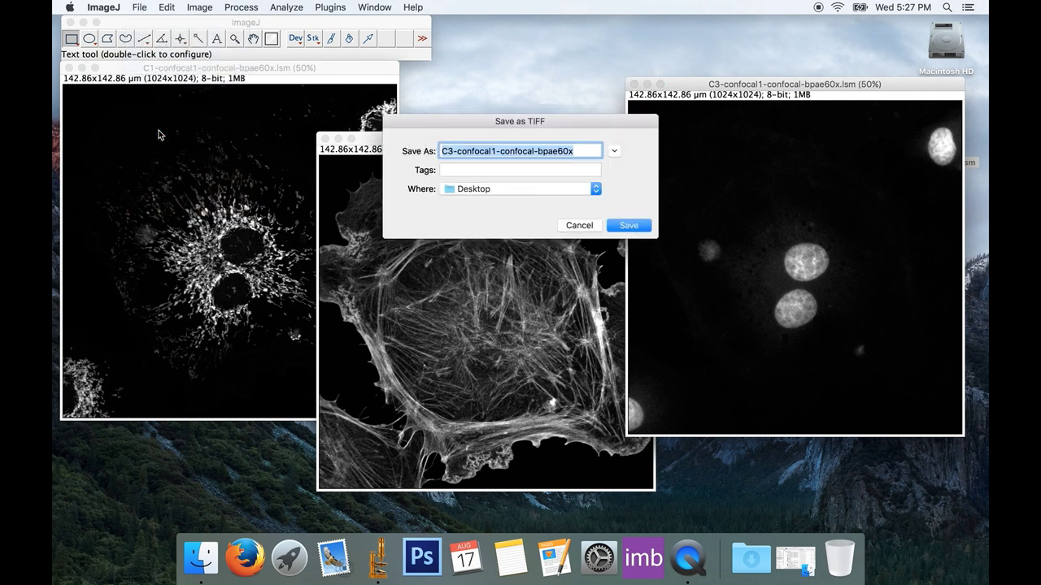
left_click(447, 152)
left_click_drag(456, 152, 435, 152)
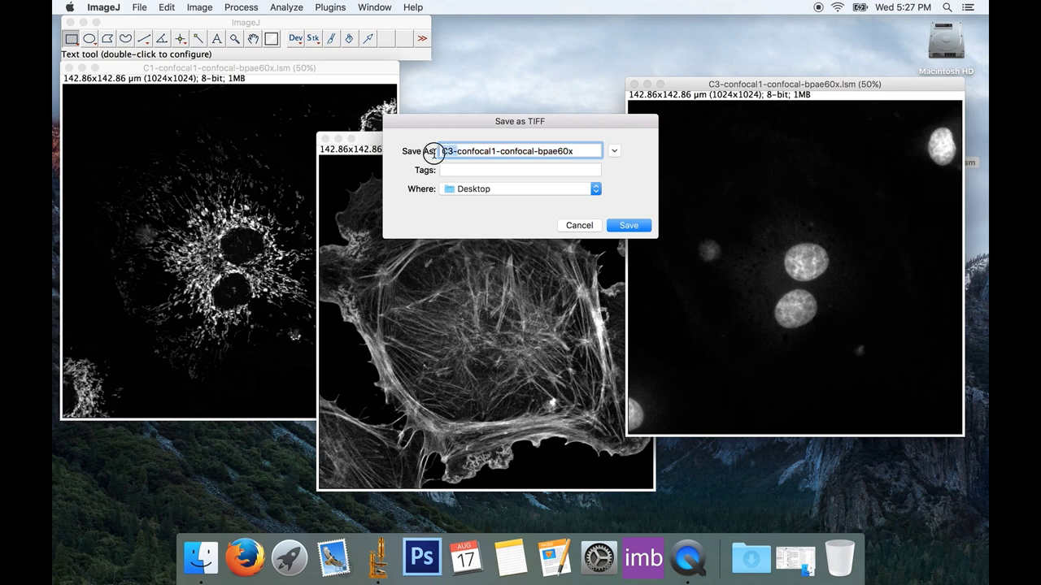
key("BackSpace")
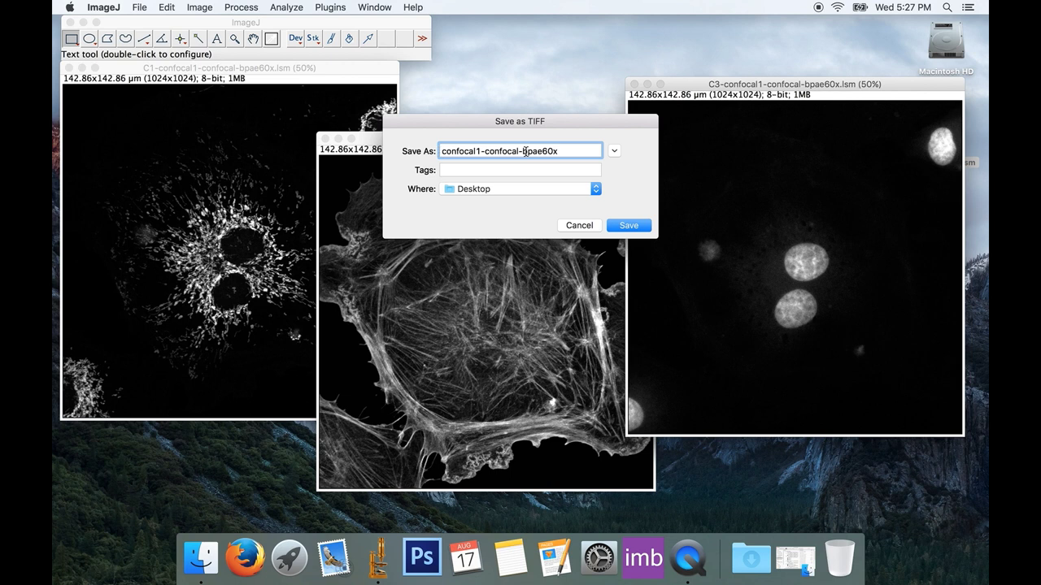
left_click(565, 155)
type("_blue")
left_click(631, 227)
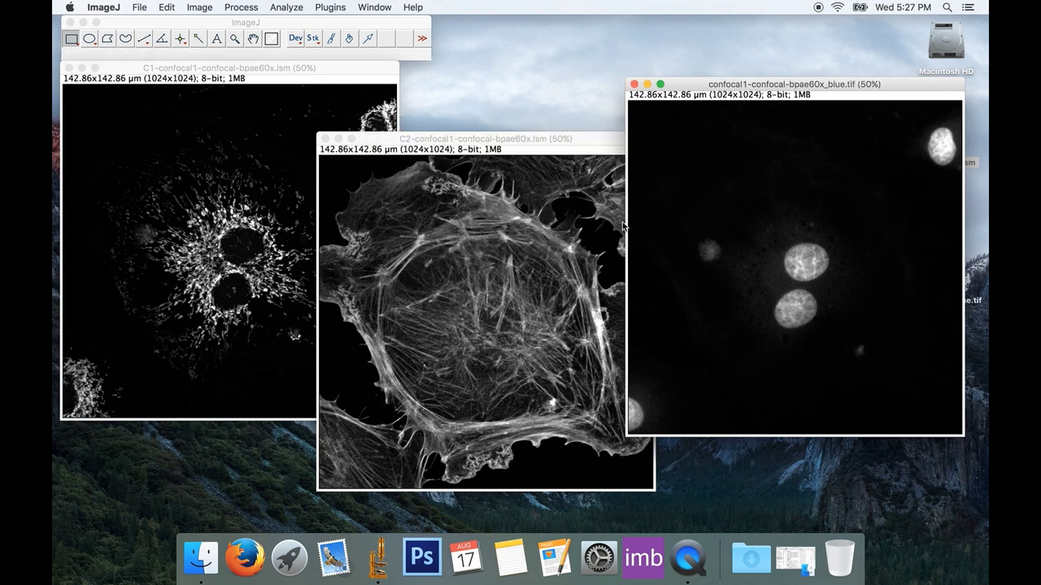
Save C2 to the Desktop as confocal1-confocal-bpae60x_green.tif, removing the C2- prefix.
left_click(520, 173)
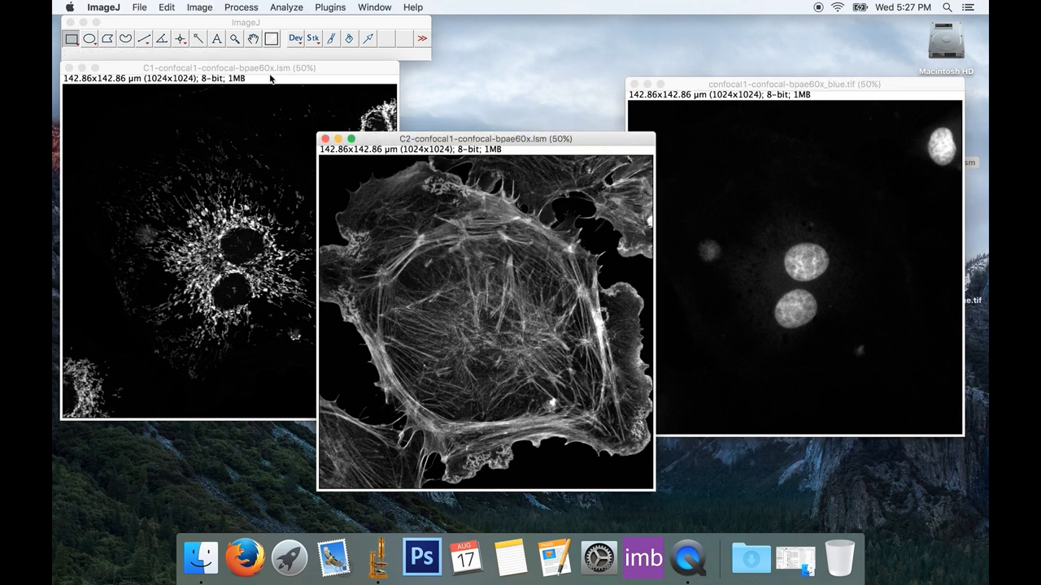
left_click(139, 8)
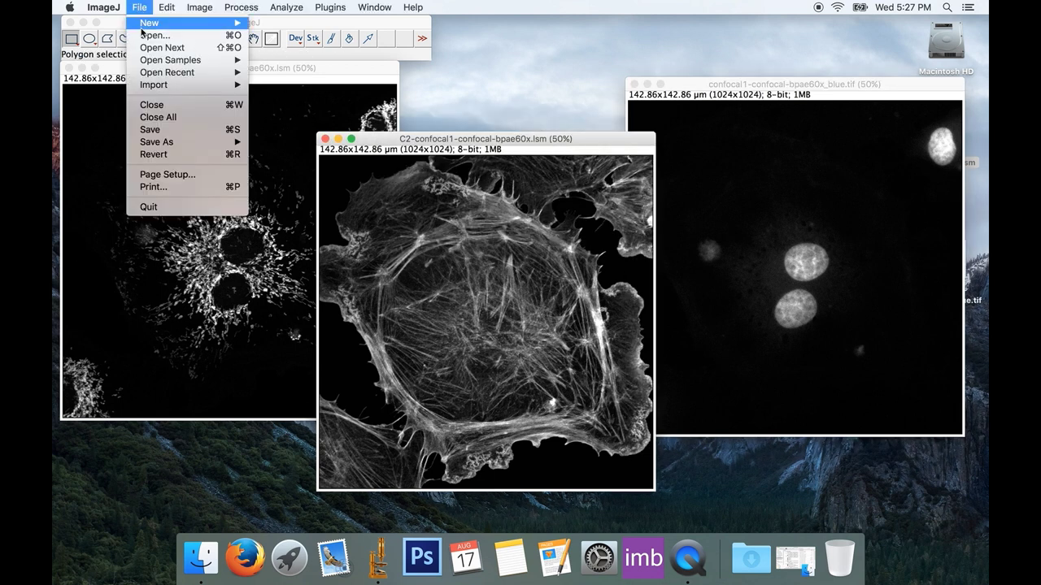
left_click(170, 132)
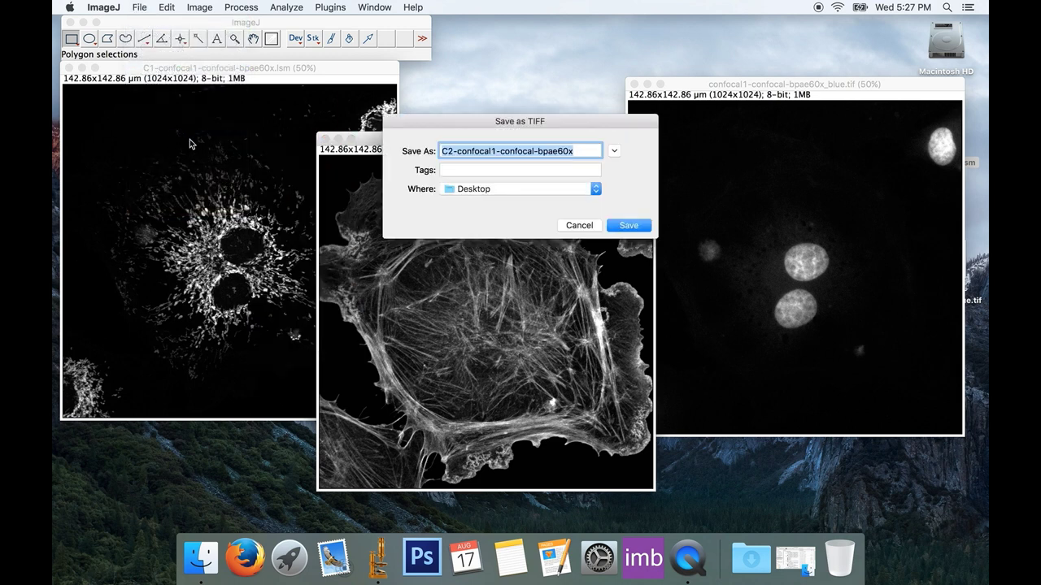
left_click(456, 151)
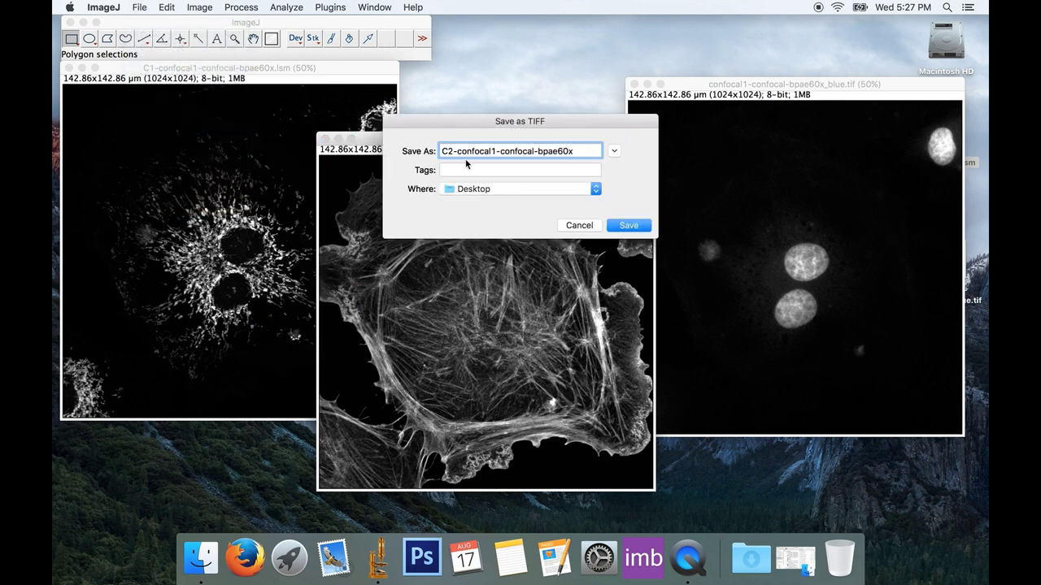
key("BackSpace")
key("BackSpace")
key("BackSpace")
left_click(568, 151)
type("_gre")
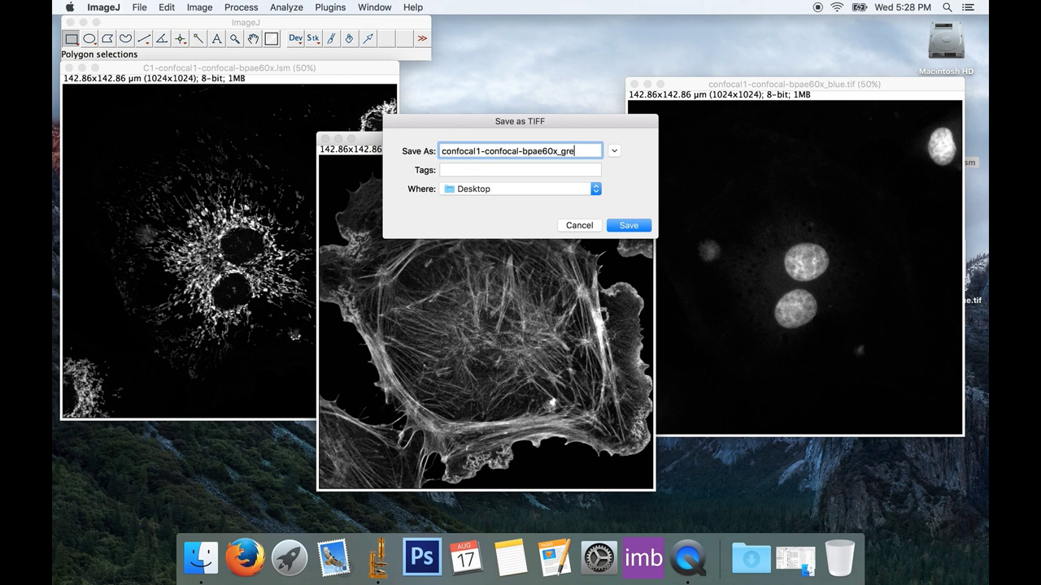
type("e")
key("BackSpace")
type("en")
left_click(630, 227)
left_click(122, 244)
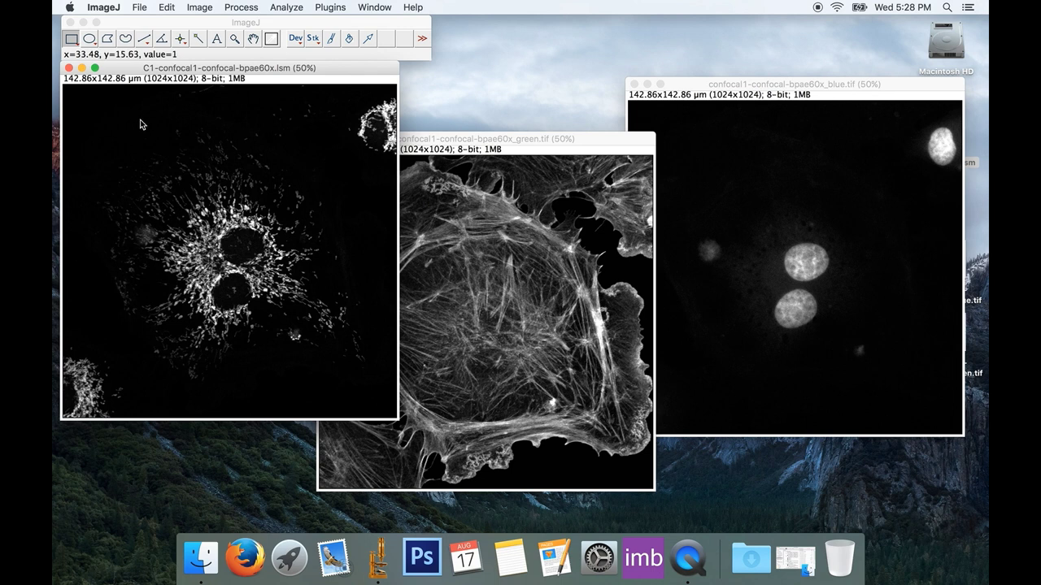
Save C1 as confocal1-confocal-bpae60x_red.tif on the Desktop, dropping the C1- prefix.
left_click(140, 7)
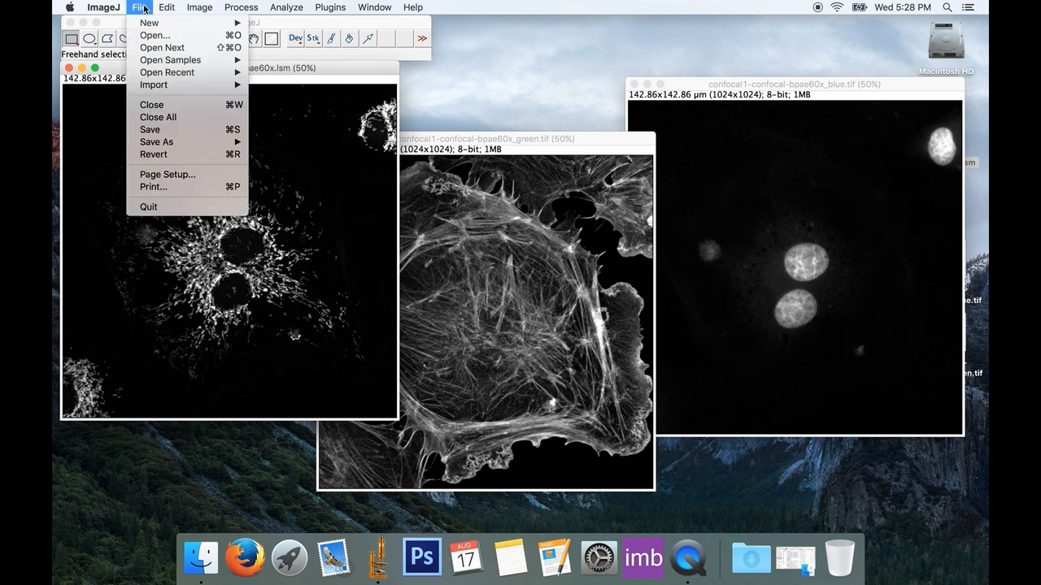
left_click(151, 131)
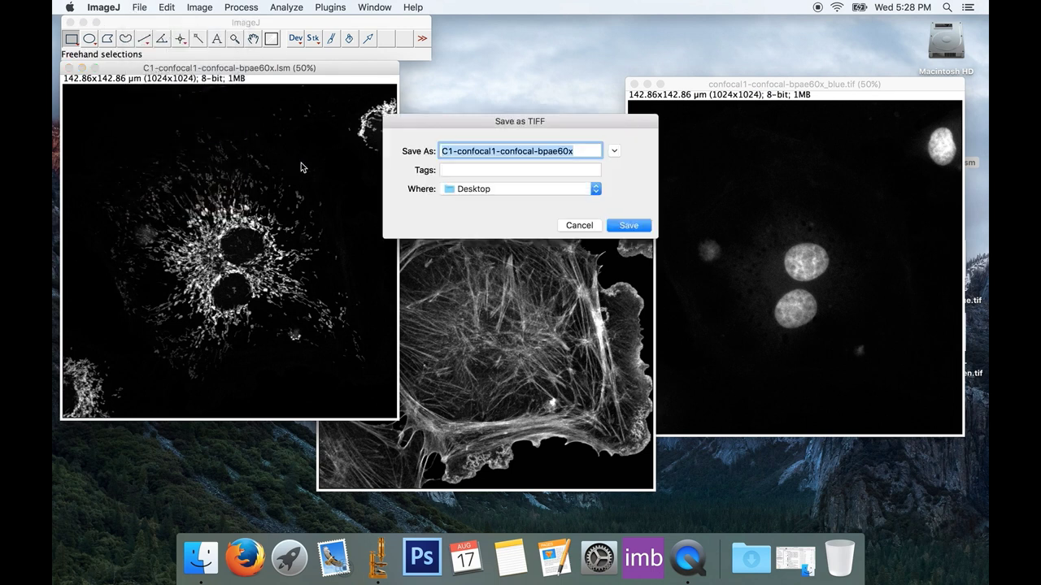
double_click(449, 151)
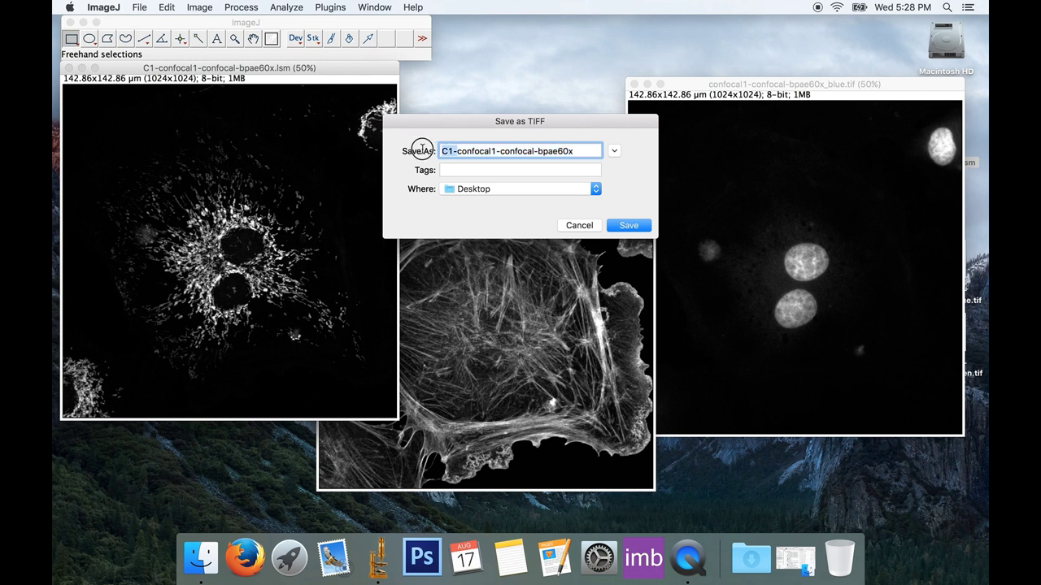
key("BackSpace")
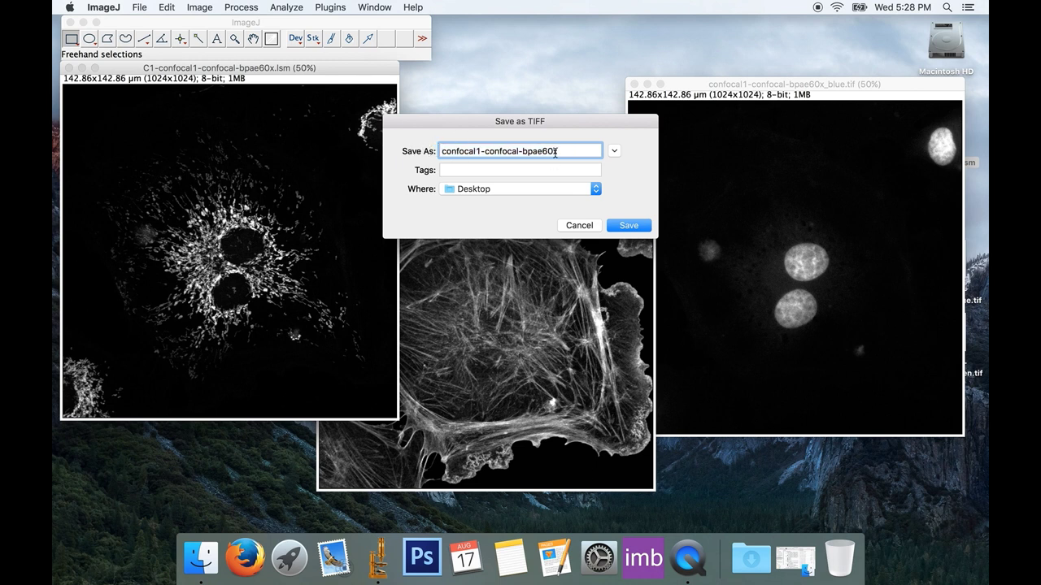
left_click(560, 150)
type("_red")
left_click(627, 225)
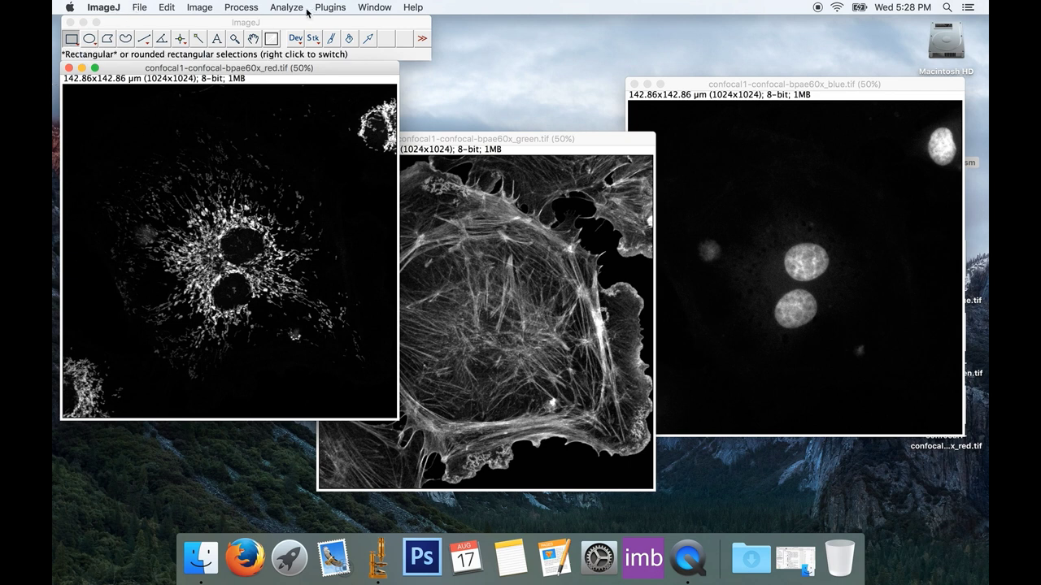
Open Merge Channels, with the red, green and blue TIFFs assigned to C1, C2 and C3.
left_click(199, 10)
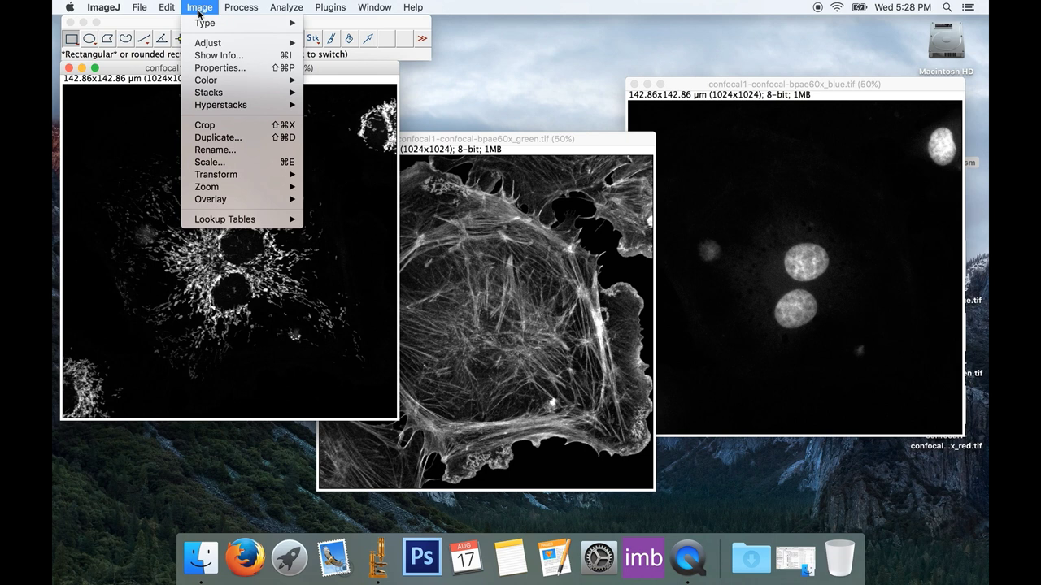
mouse_move(206, 83)
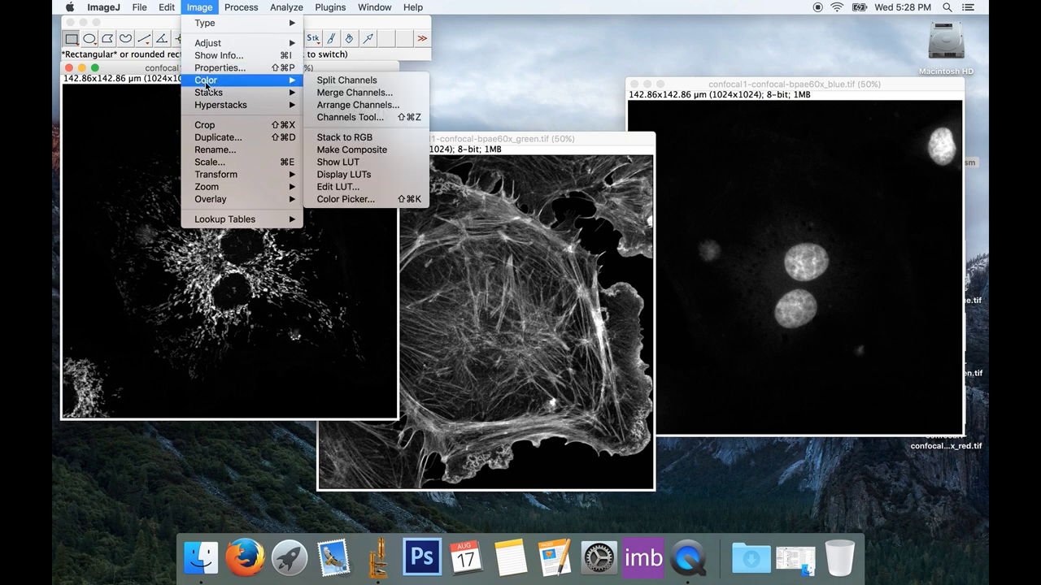
left_click(382, 94)
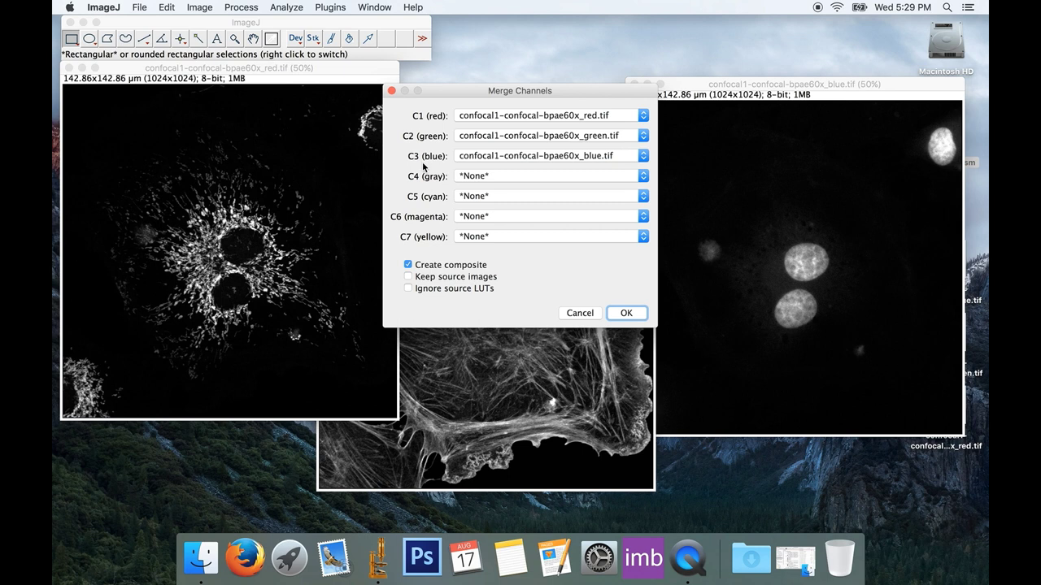
Merge with blue TIFF as C3, Create composite off and Keep source images on.
left_click(576, 158)
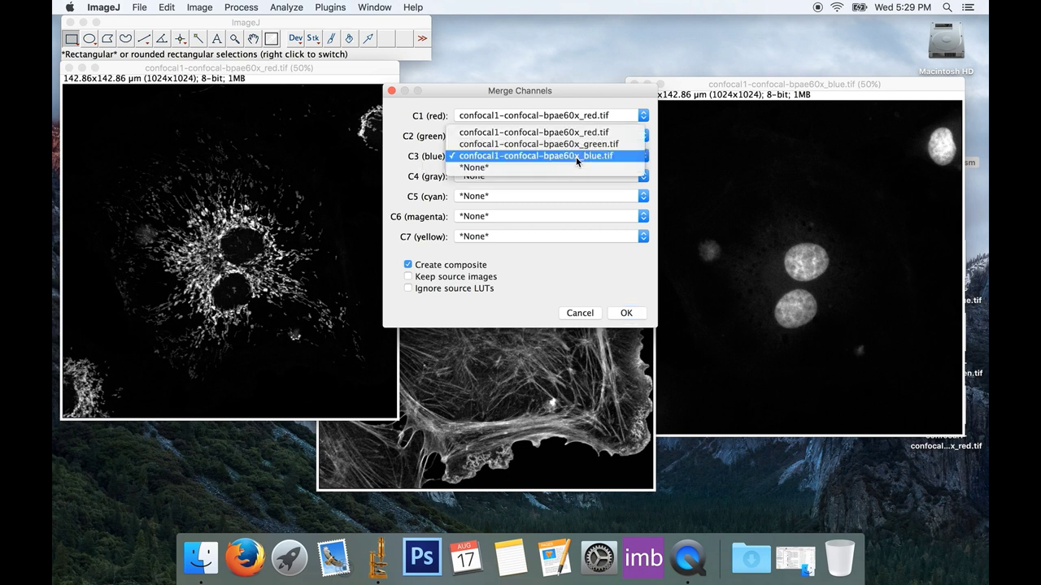
left_click(577, 157)
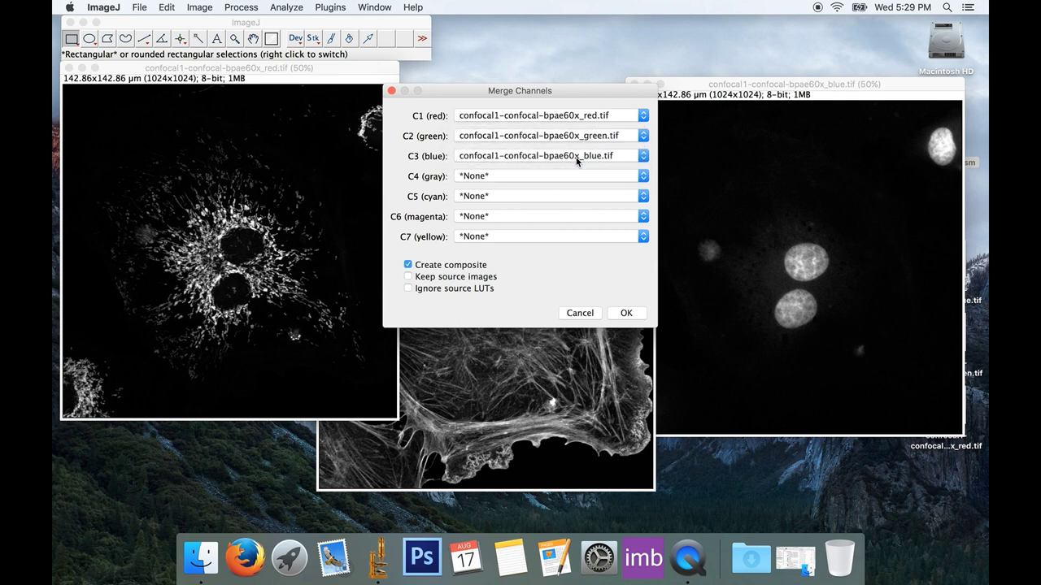
left_click(409, 266)
left_click(458, 277)
left_click(626, 313)
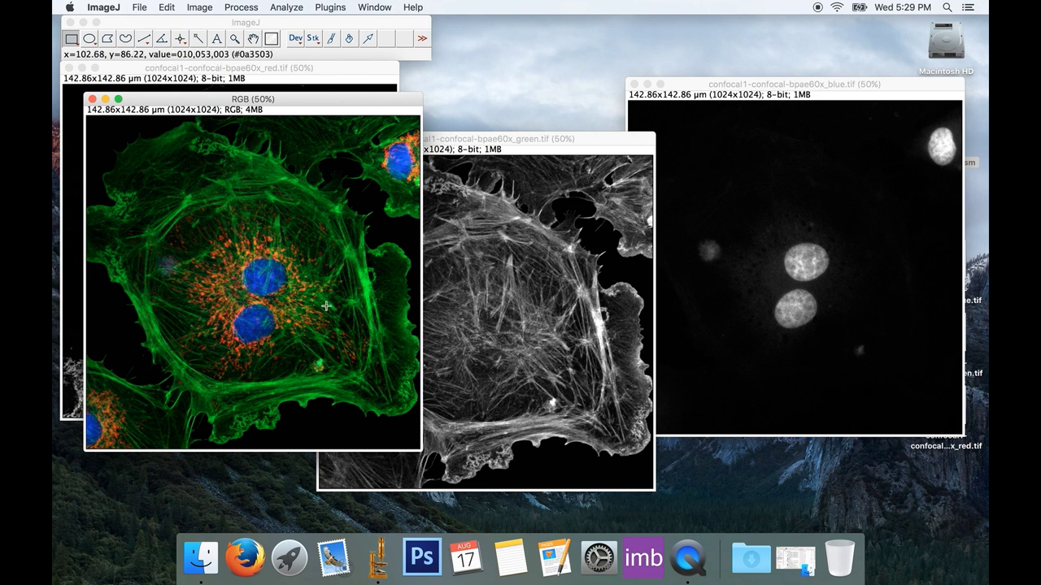
Save the merged RGB image as a TIFF named composite.tif on the Desktop.
left_click(137, 8)
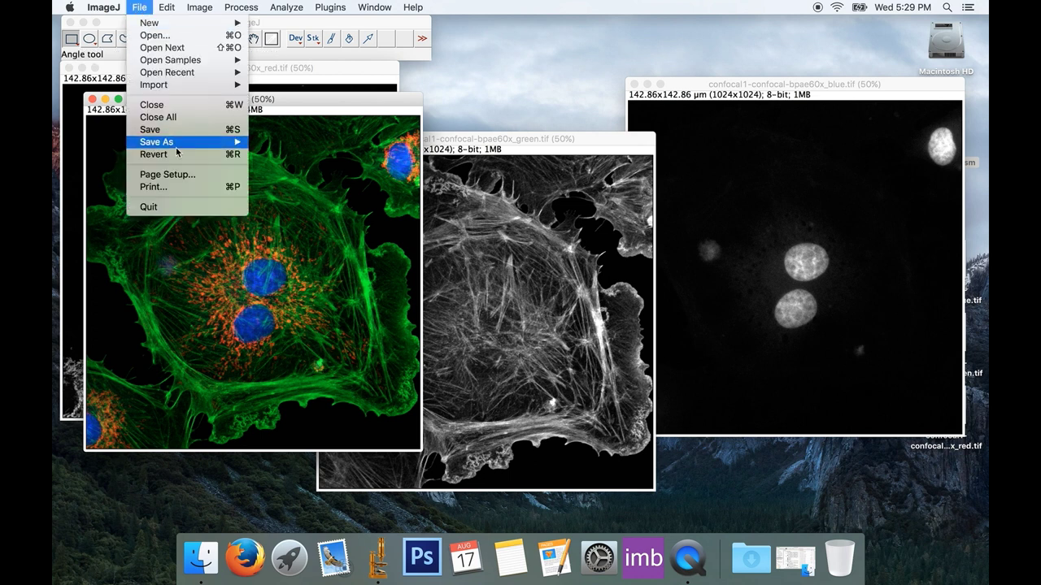
mouse_move(179, 143)
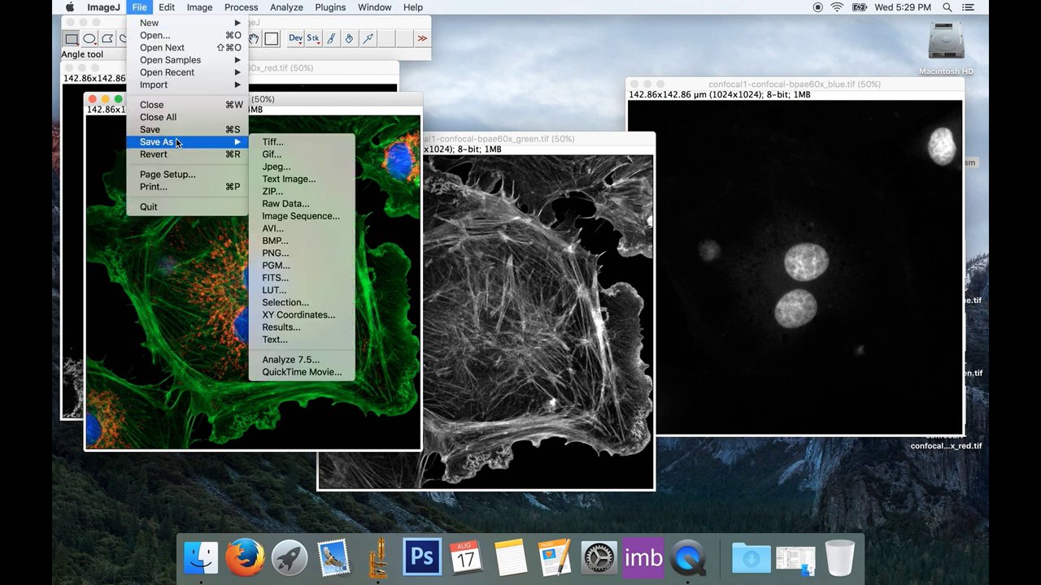
left_click(286, 142)
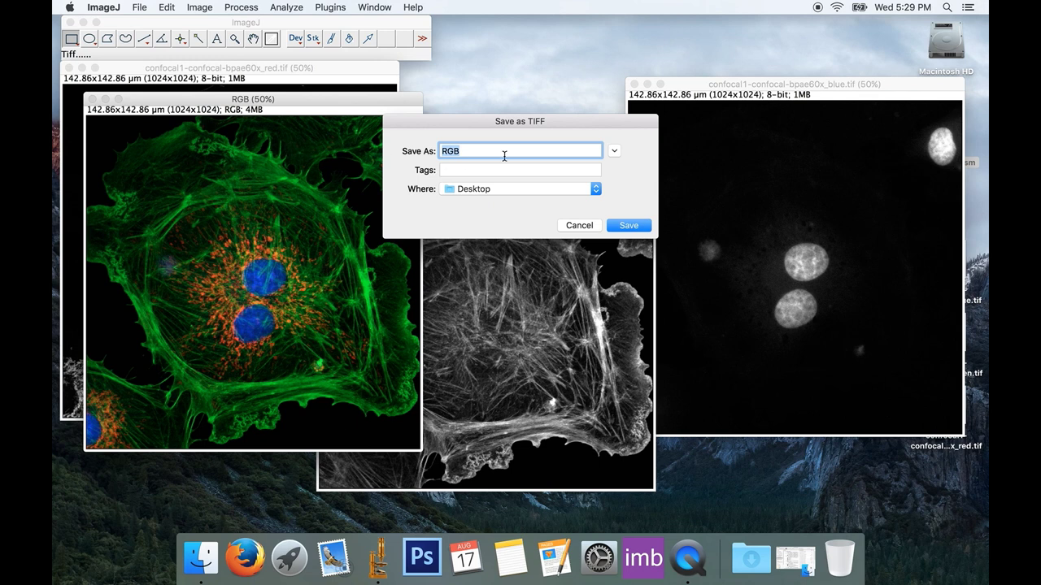
type("composite")
left_click(631, 226)
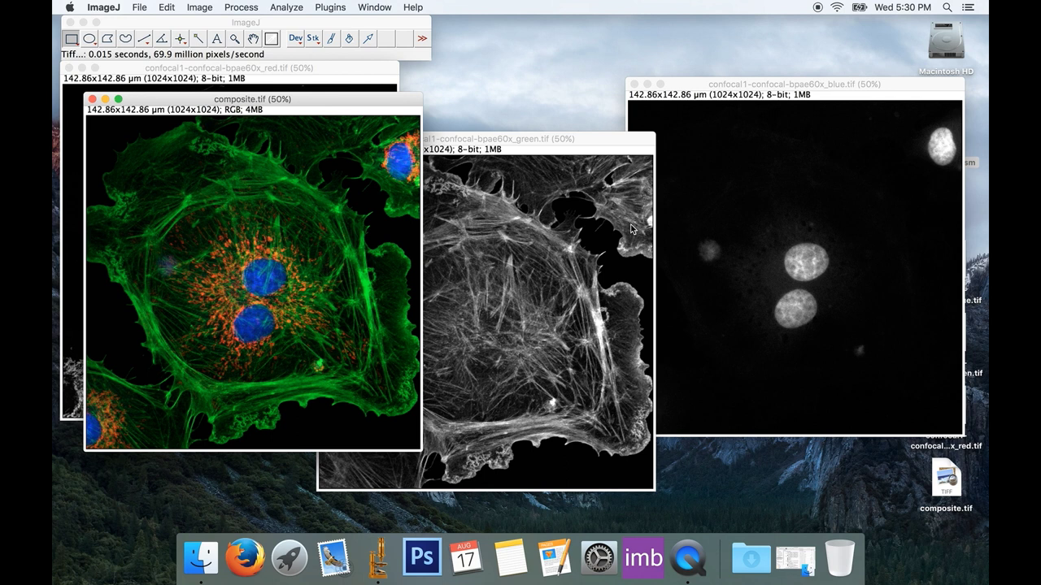